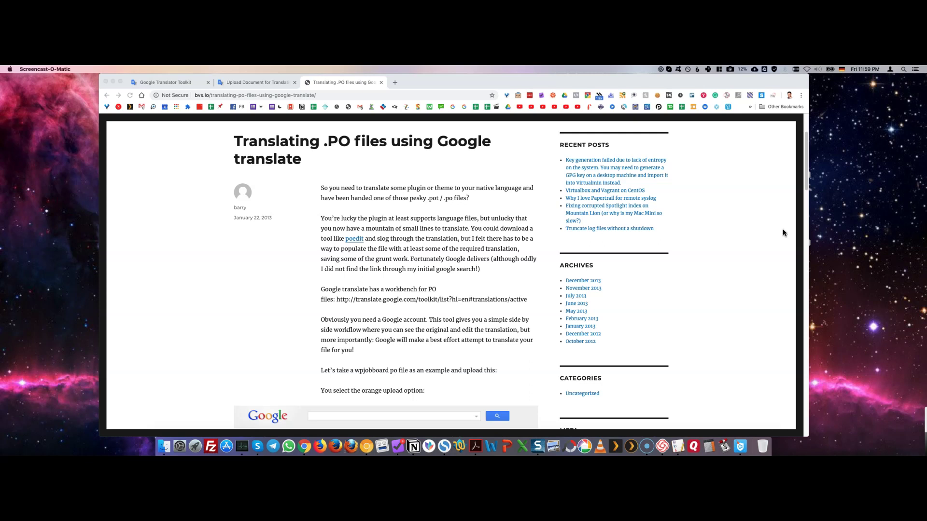
Inspect strings like 'Registration email exists.' and '%s Builder' in the learndash-de_DE.po file
left_click(678, 447)
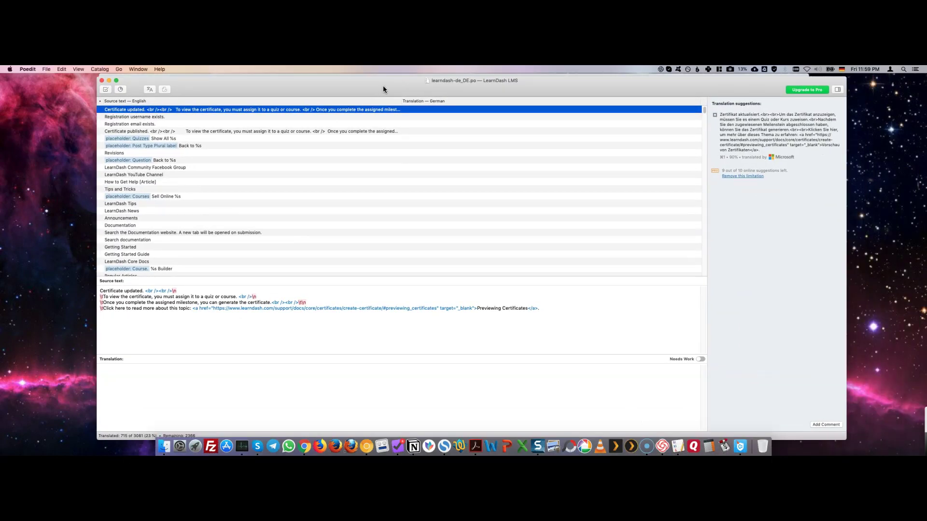
left_click_drag(510, 81, 524, 83)
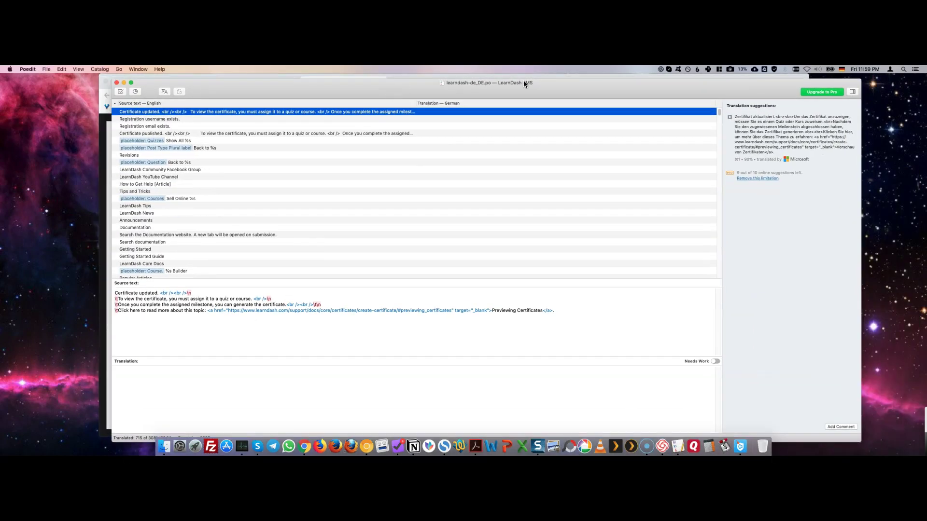
left_click(27, 69)
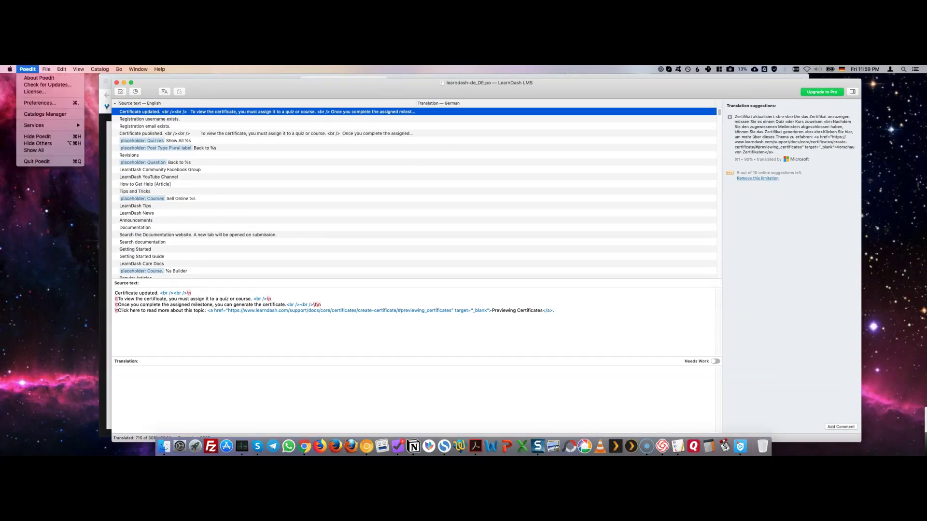
left_click(350, 169)
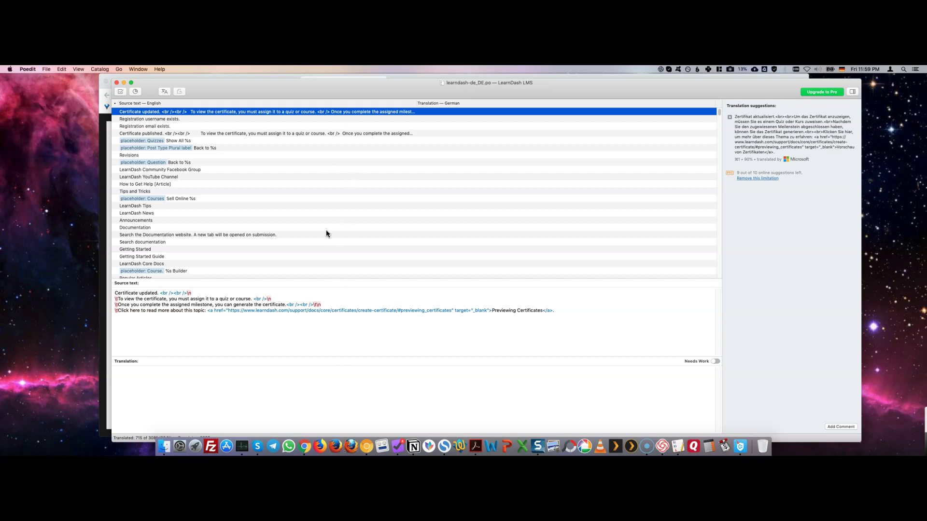
left_click(312, 128)
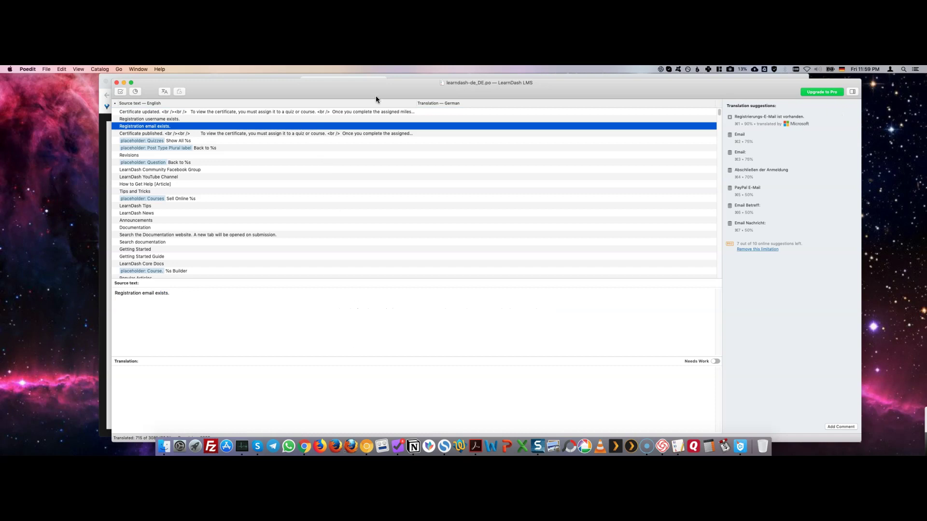
left_click(402, 213)
left_click(406, 271)
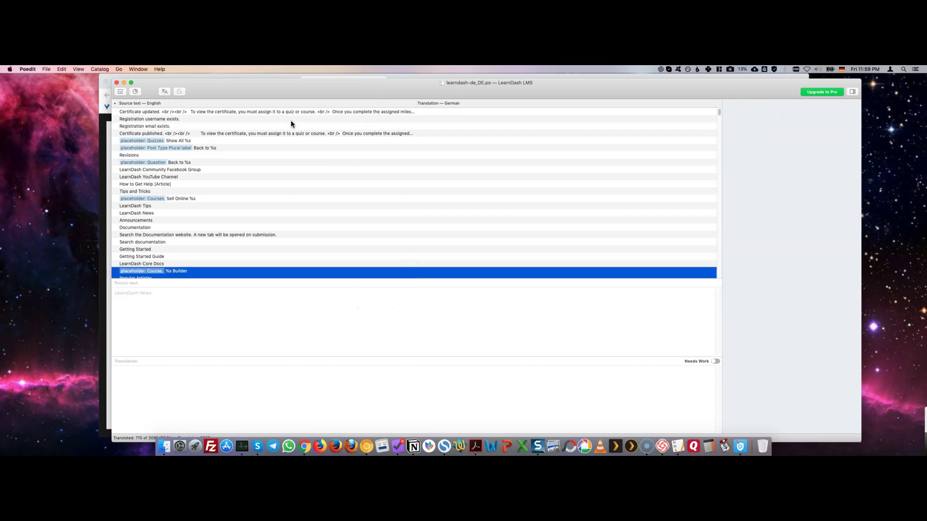
Close the translation file and show Translator Toolkit's empty Active translations list
left_click(117, 83)
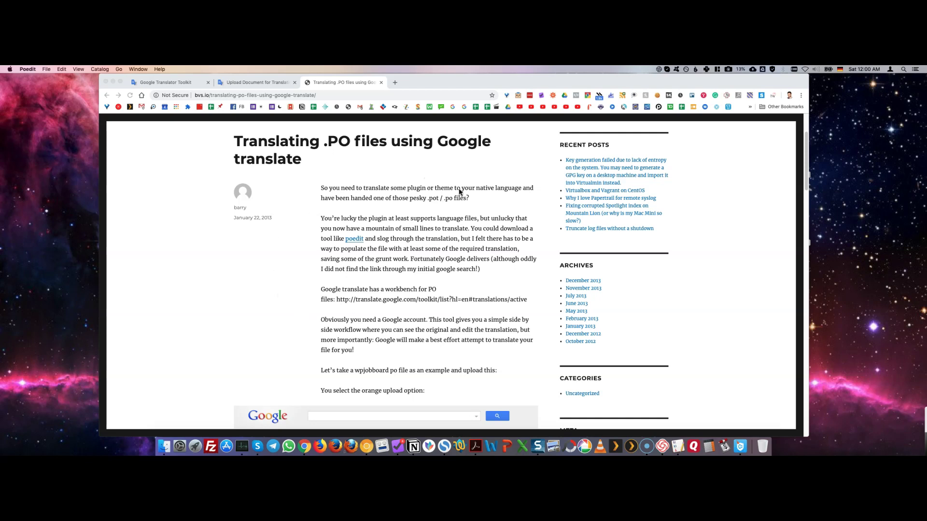
left_click(449, 215)
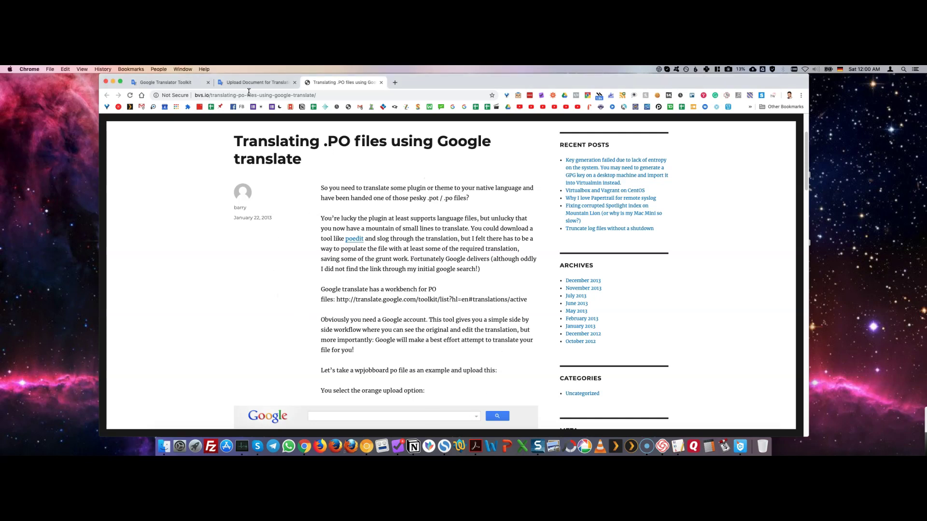
left_click(137, 84)
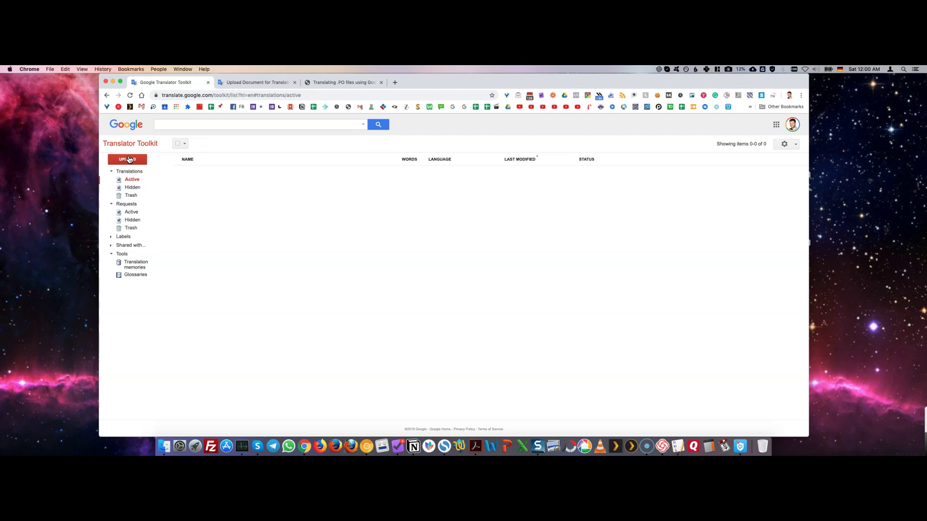
Upload learndash-de_DE orig.po, keeping the name 'learndash-de_DE orig', and continue to the vendor page
left_click(249, 87)
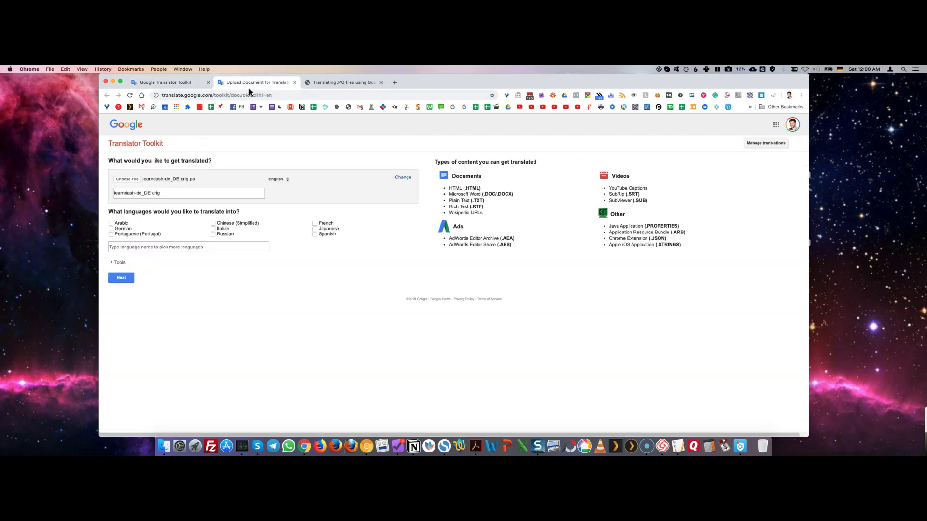
left_click(183, 194)
key("super+a")
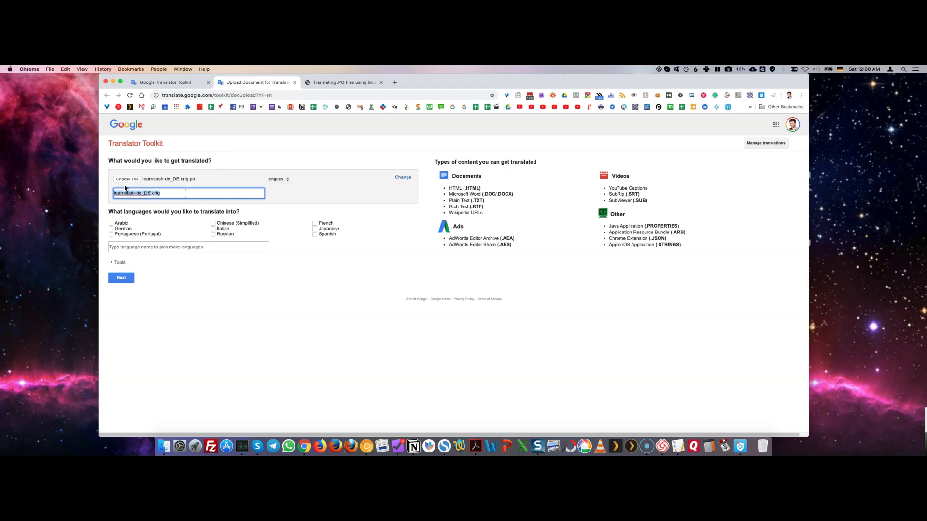
left_click(224, 285)
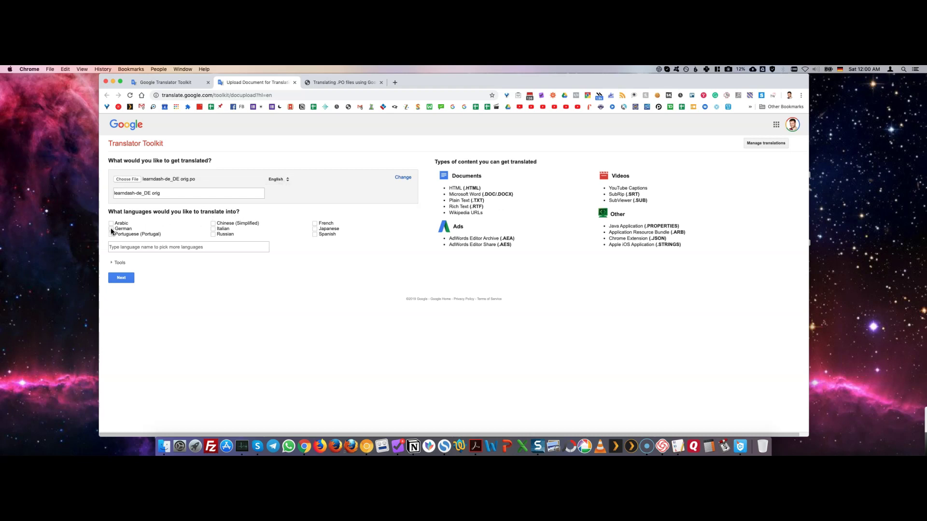
left_click(123, 280)
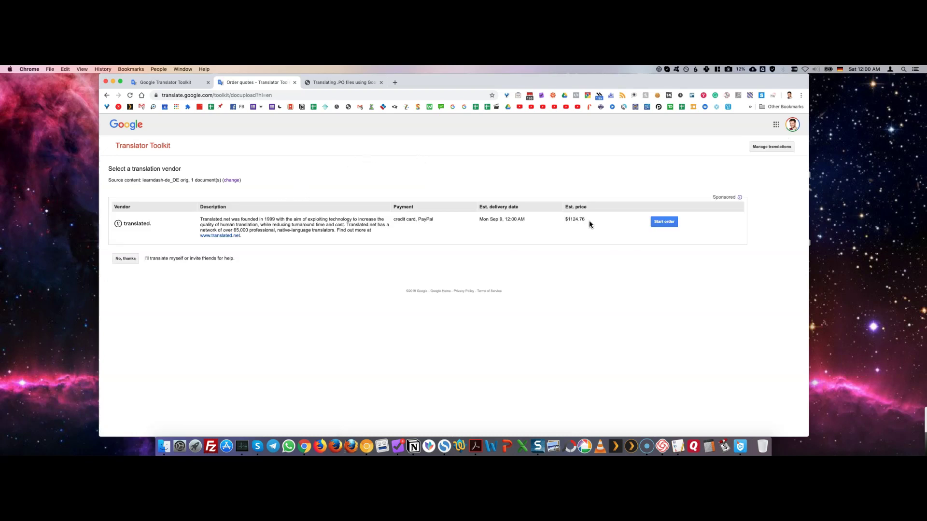
Turn down the $1124.76 paid translation offer and return to the translations list
left_click_drag(586, 220, 565, 218)
left_click(298, 259)
left_click(125, 259)
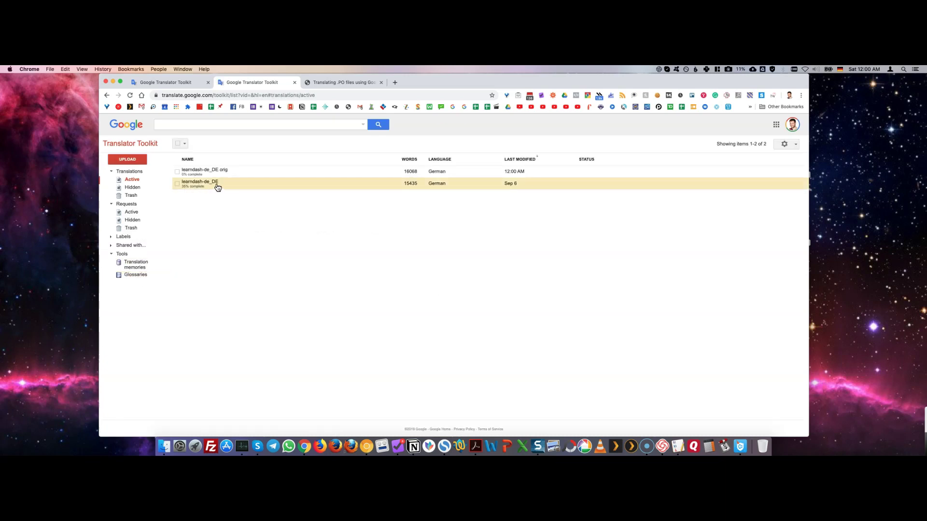
Select the learndash-de_DE orig row and open it in the translation editor
left_click(177, 172)
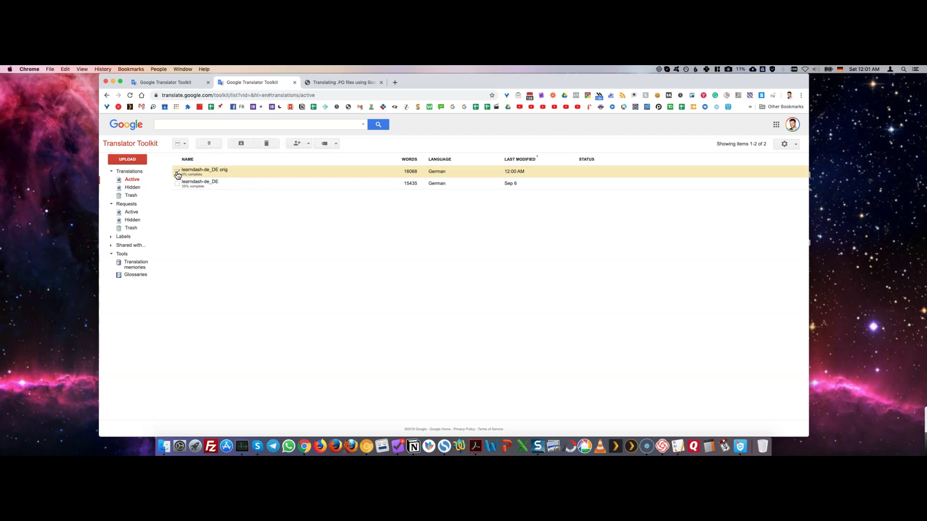
left_click(213, 171)
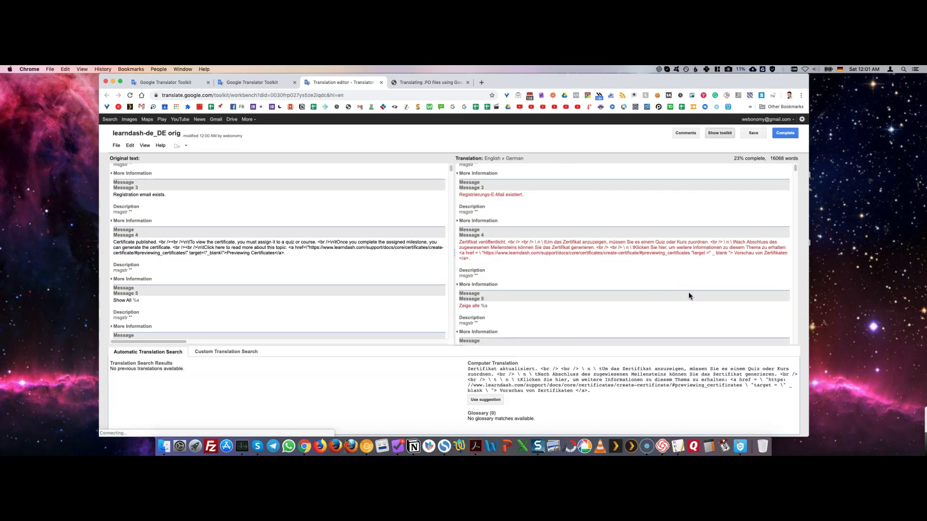
Replace Message 459's German translation with its English source 'Submitted Essay Not found'
left_click_drag(451, 174, 453, 193)
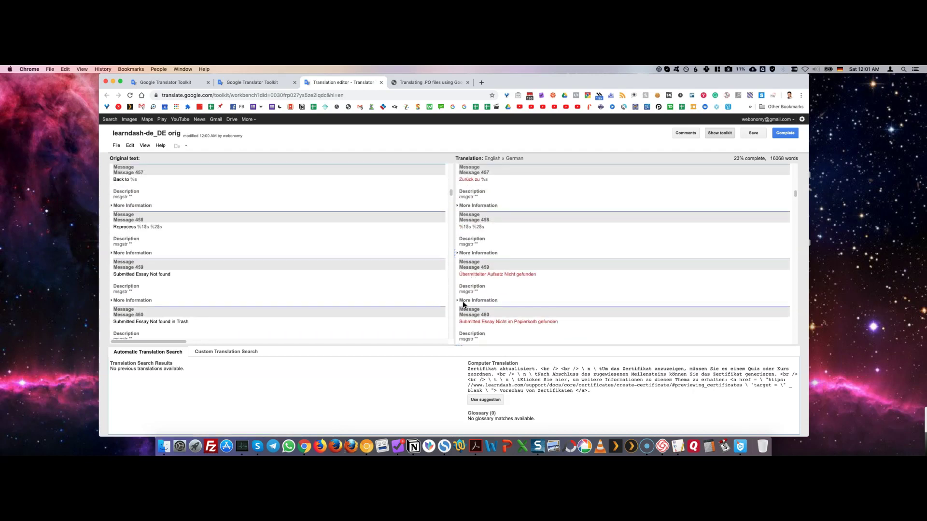
left_click(489, 274)
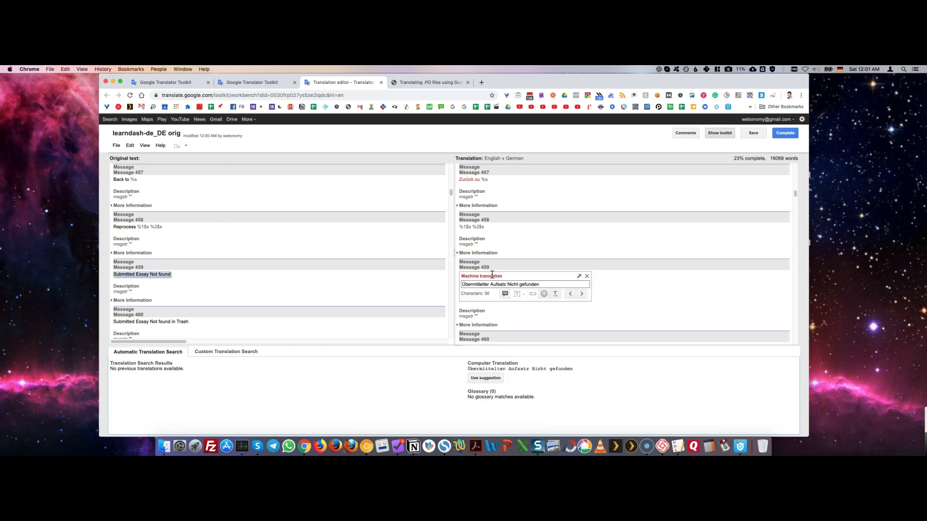
left_click(555, 294)
scroll(544, 307, "down", 3)
scroll(483, 287, "down", 9)
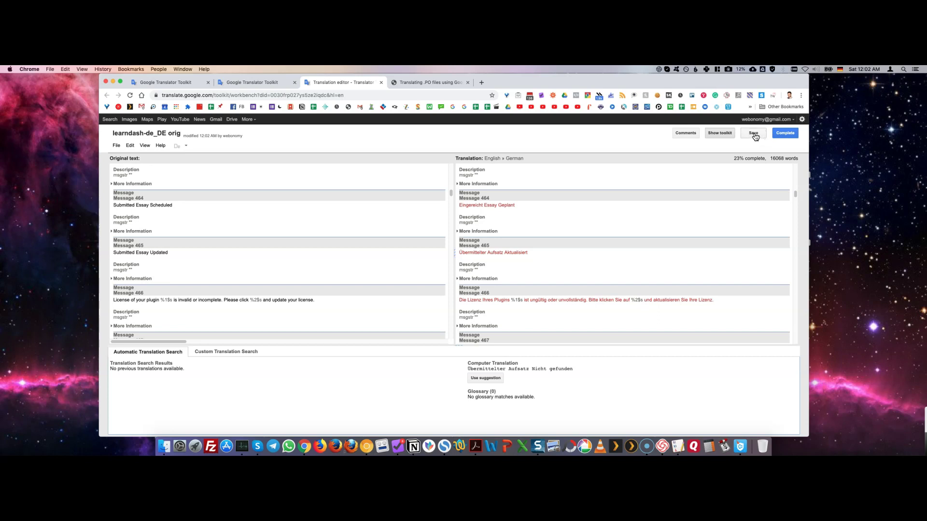
scroll(743, 170, "up", 20)
scroll(741, 169, "down", 1)
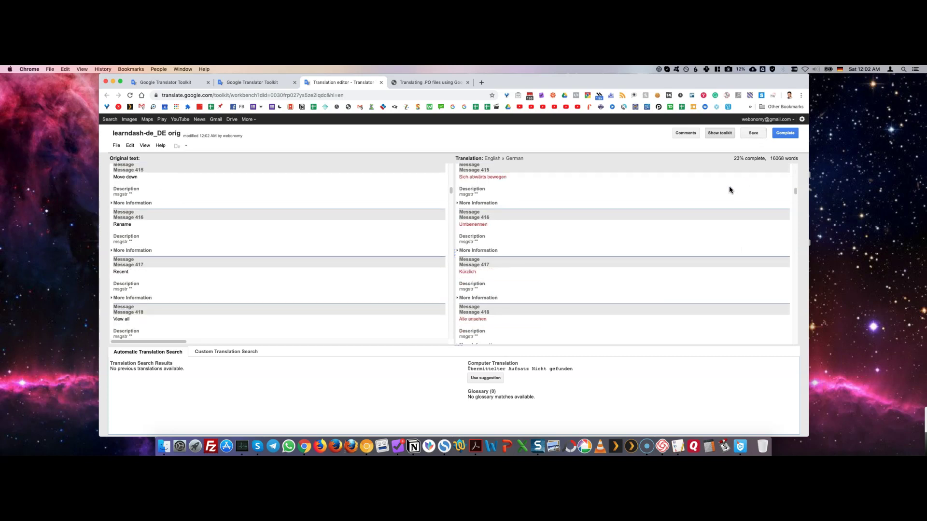
scroll(729, 186, "up", 7)
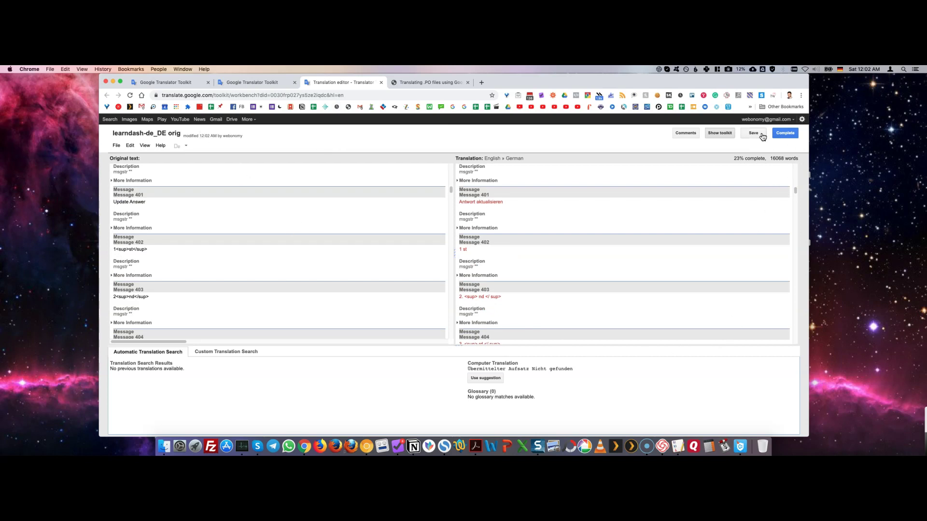
Download the translated learndash-de_DE orig .po file via File > Download
left_click(723, 138)
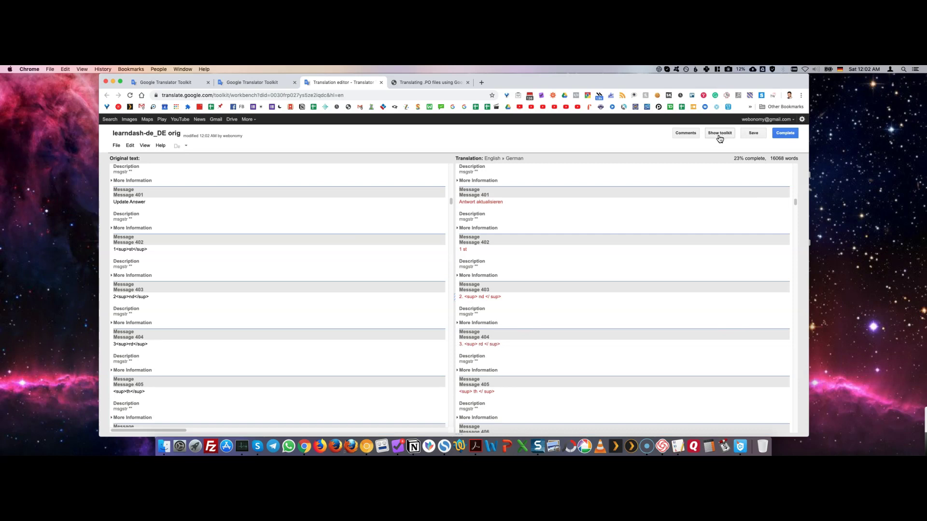
left_click(720, 136)
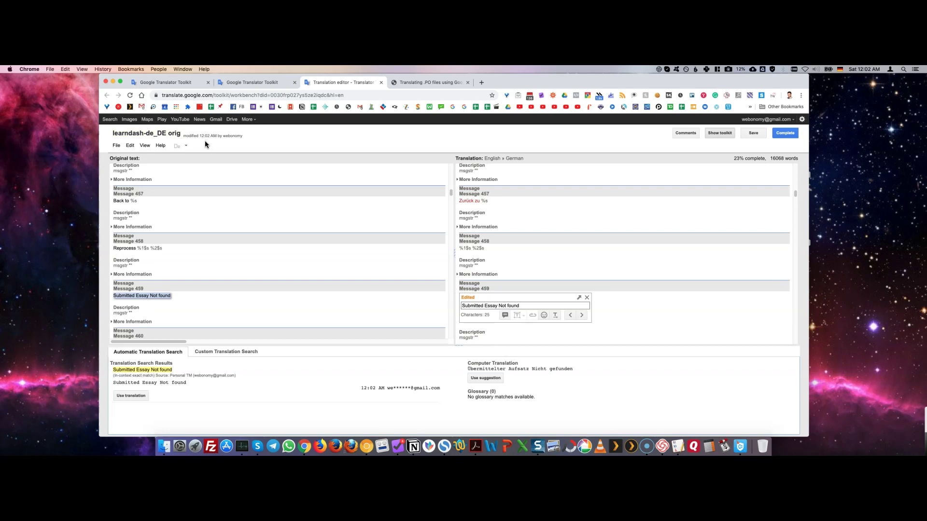
left_click(116, 146)
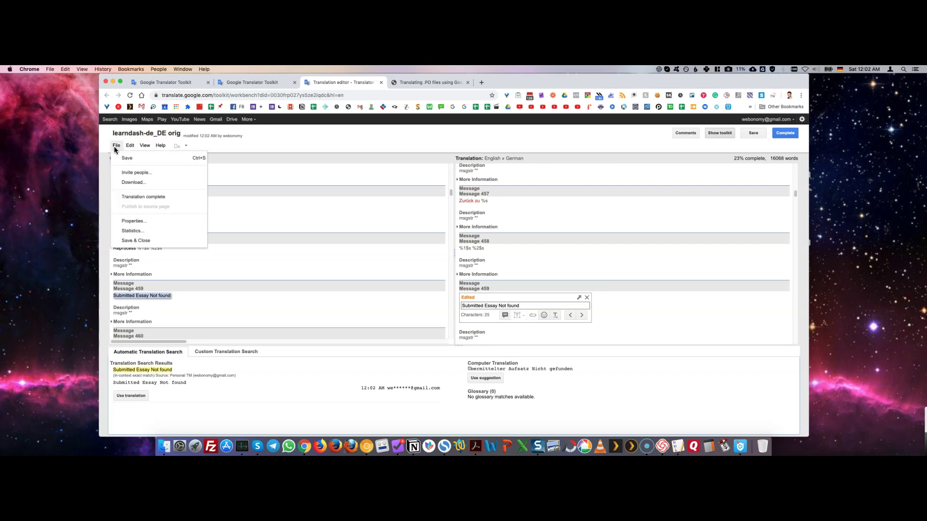
left_click(157, 183)
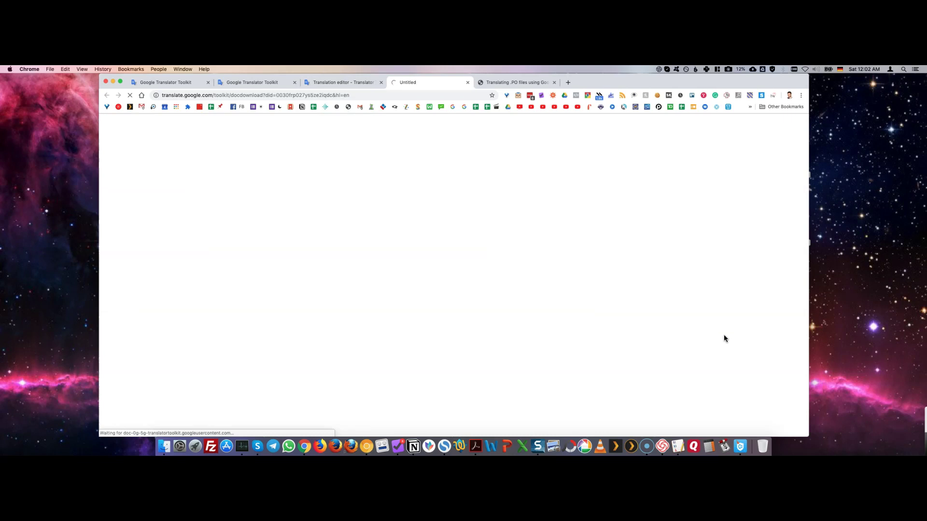
Open learndash-de_DE orig (1).po in a repositioned Poedit window, confirming 3081 of 3081 strings translated
left_click(675, 449)
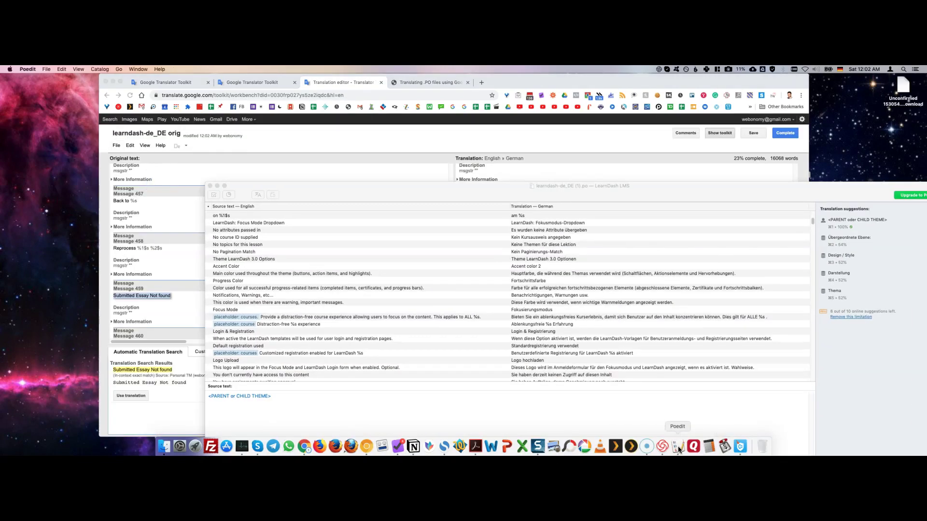
left_click_drag(578, 192, 537, 113)
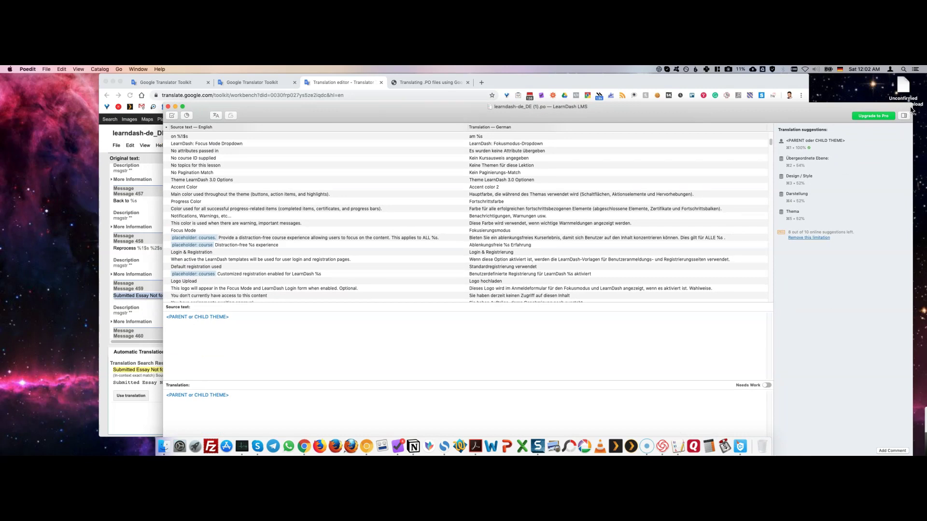
left_click_drag(912, 109, 856, 108)
double_click(901, 88)
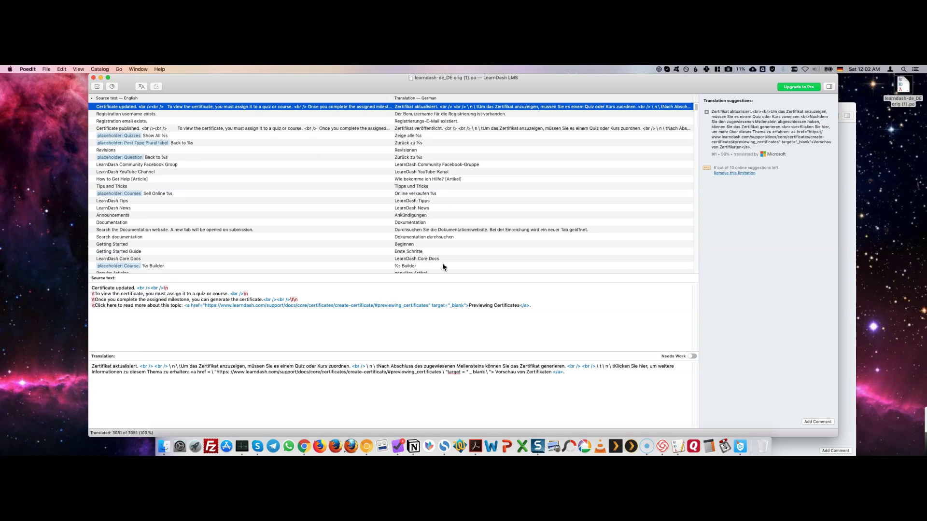
scroll(439, 125, "down", 15)
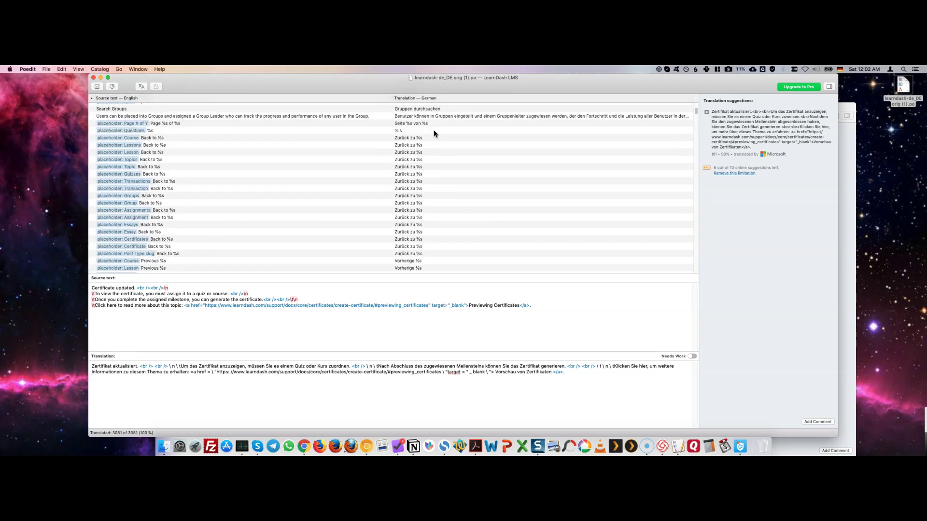
scroll(437, 140, "down", 15)
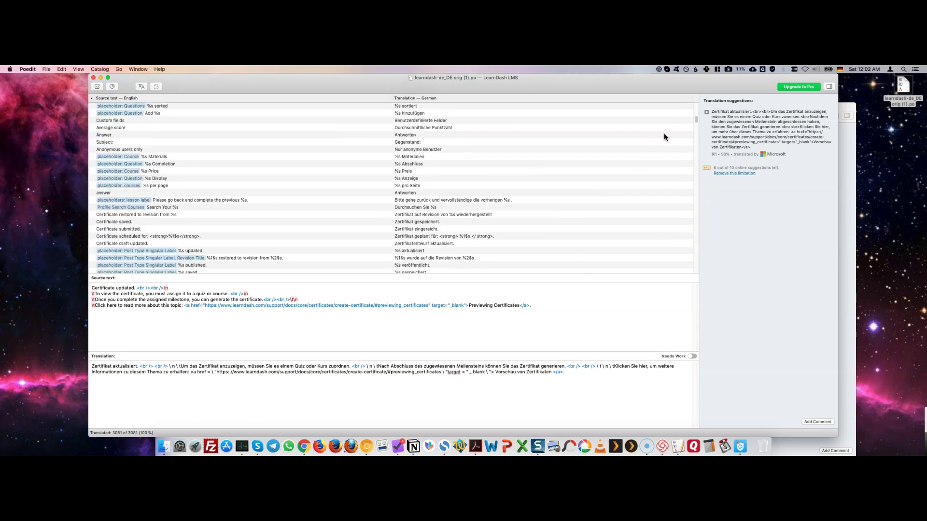
left_click_drag(699, 121, 680, 267)
scroll(679, 267, "up", 20)
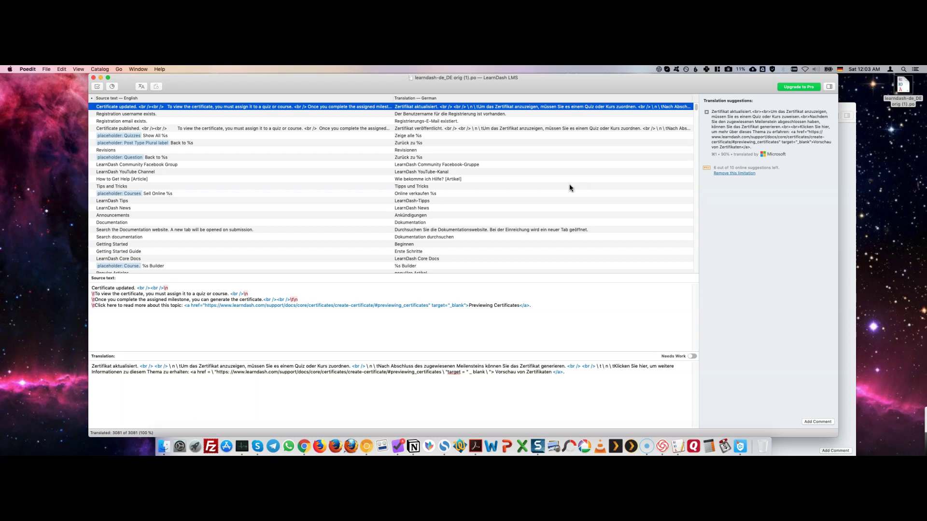
left_click(182, 193)
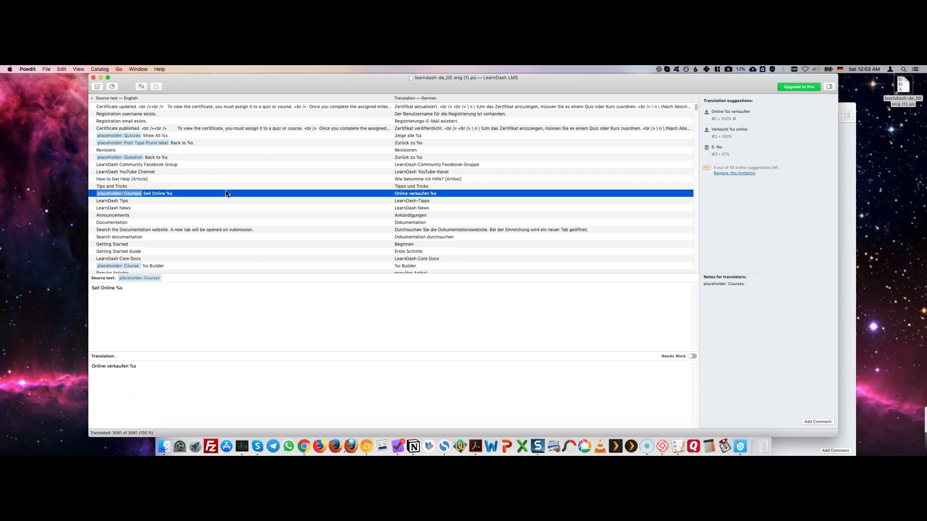
left_click(144, 158)
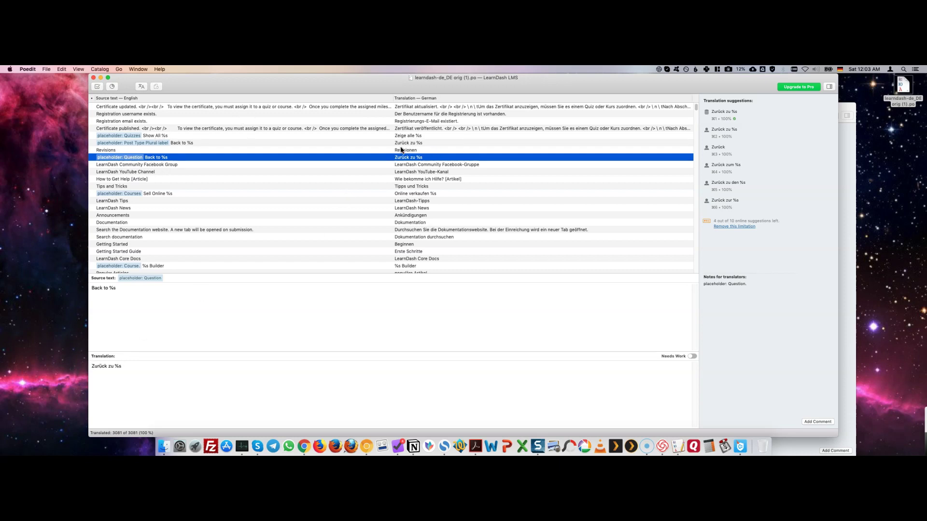
scroll(418, 141, "down", 15)
scroll(421, 143, "up", 15)
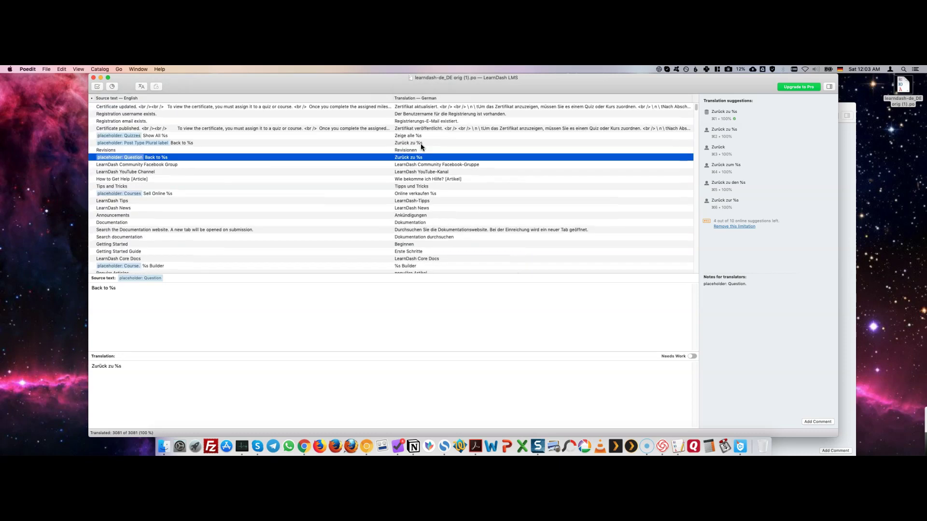